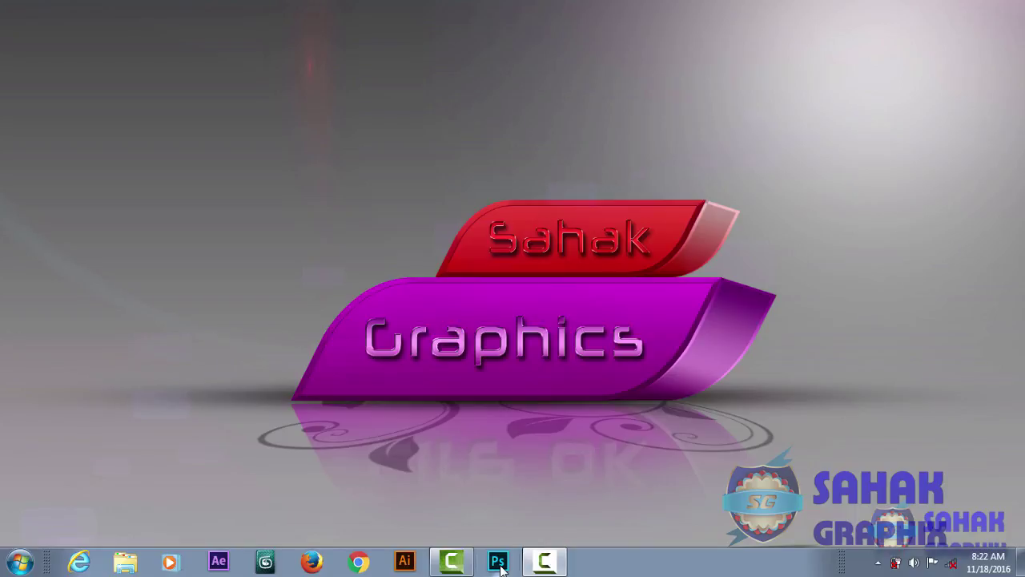
Step: Launch Photoshop, browse the start-screen tabs, and create a Letter-size 300 DPI print document
left_click(499, 564)
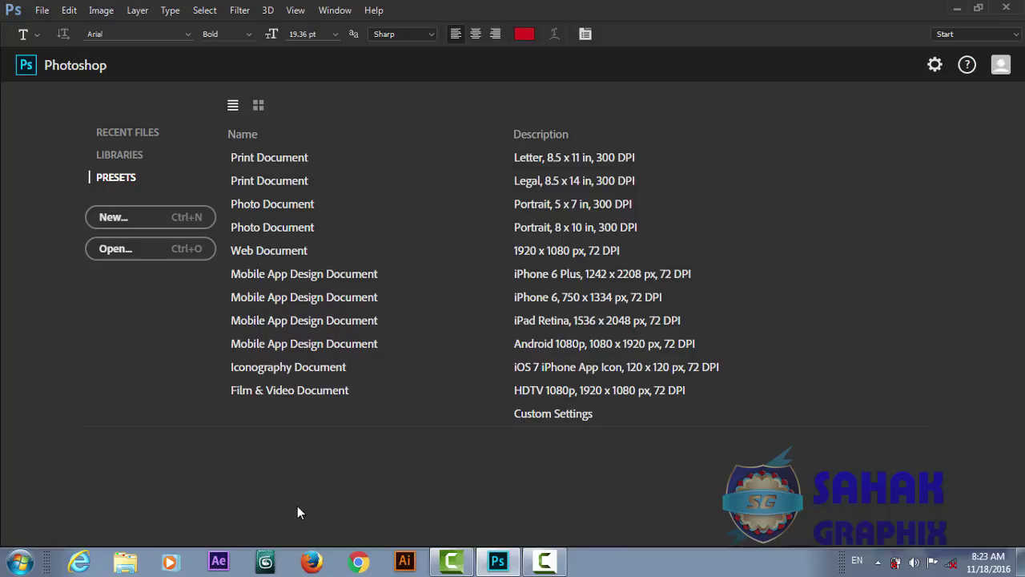
left_click(124, 138)
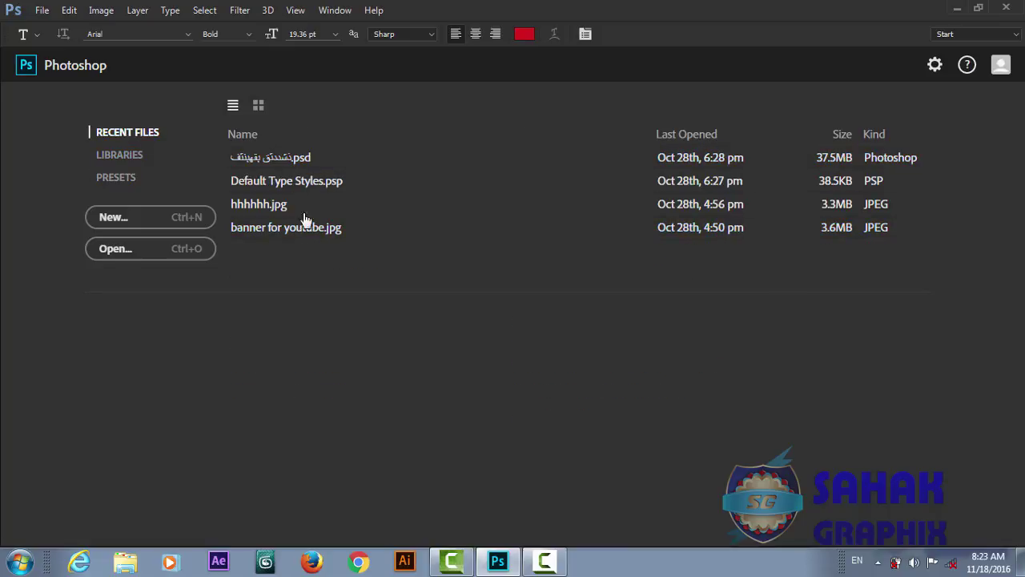
left_click(116, 156)
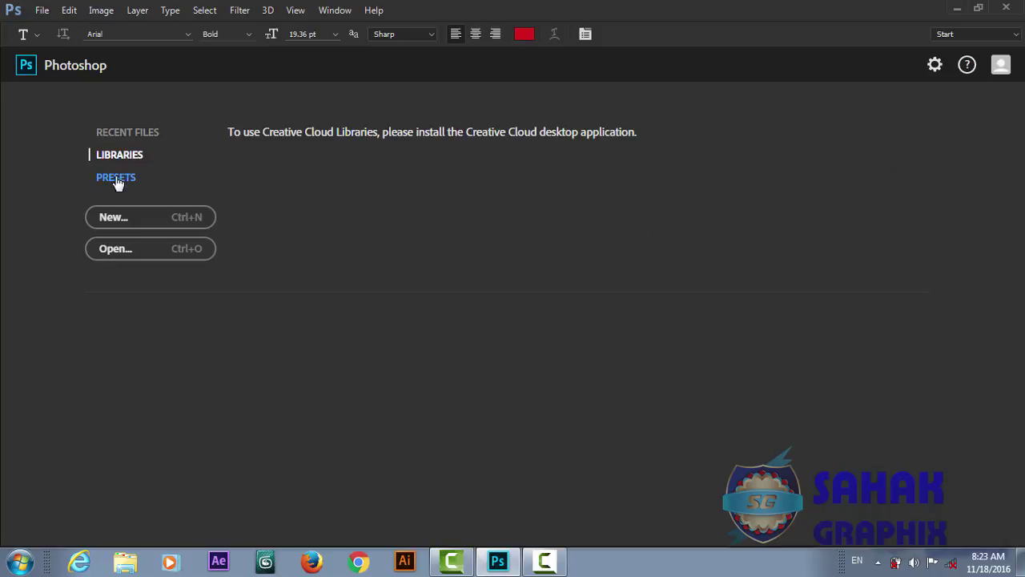
left_click(116, 179)
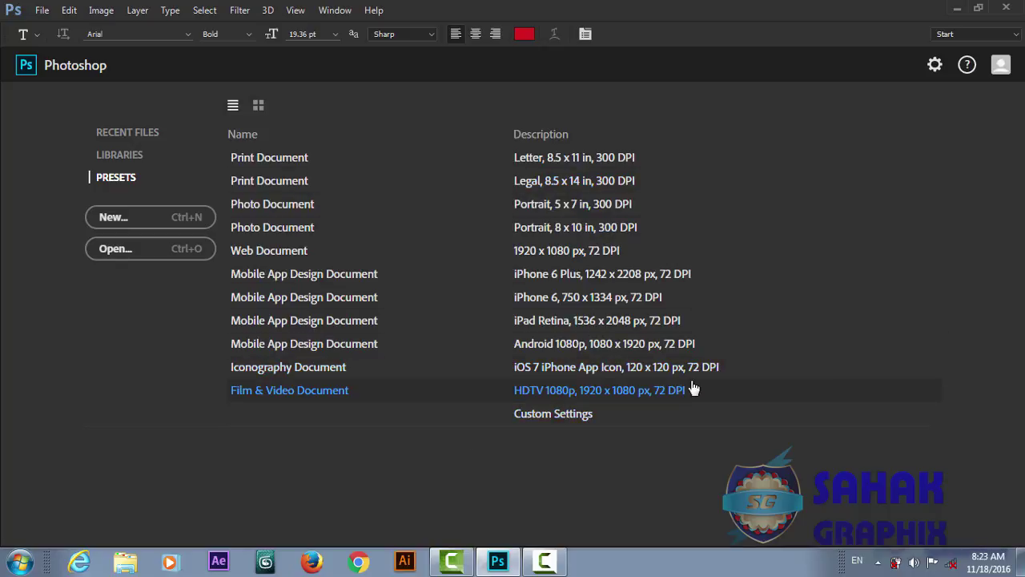
left_click(550, 160)
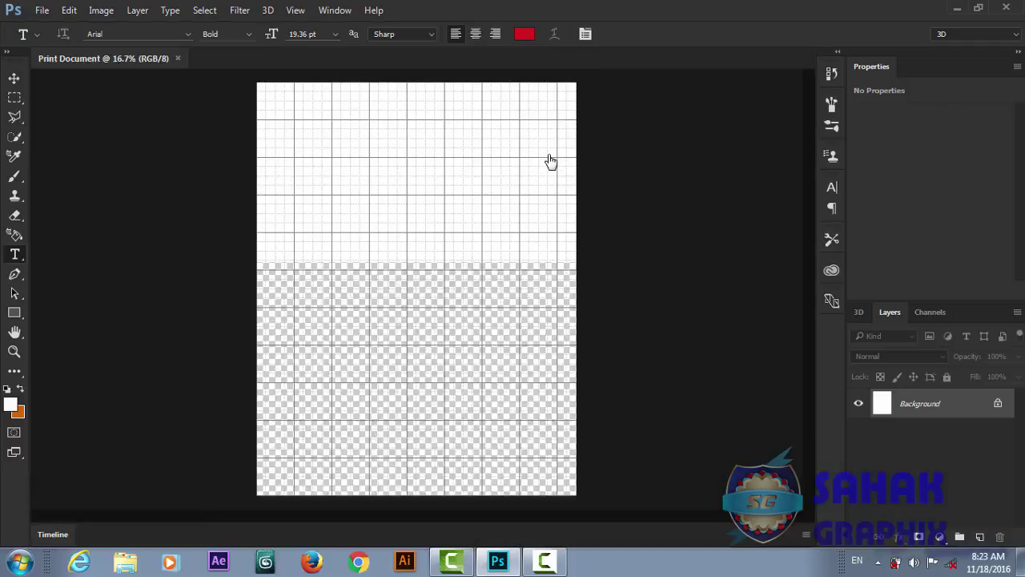
Step: Close the Letter document and relaunch Photoshop to its start screen
left_click(1007, 8)
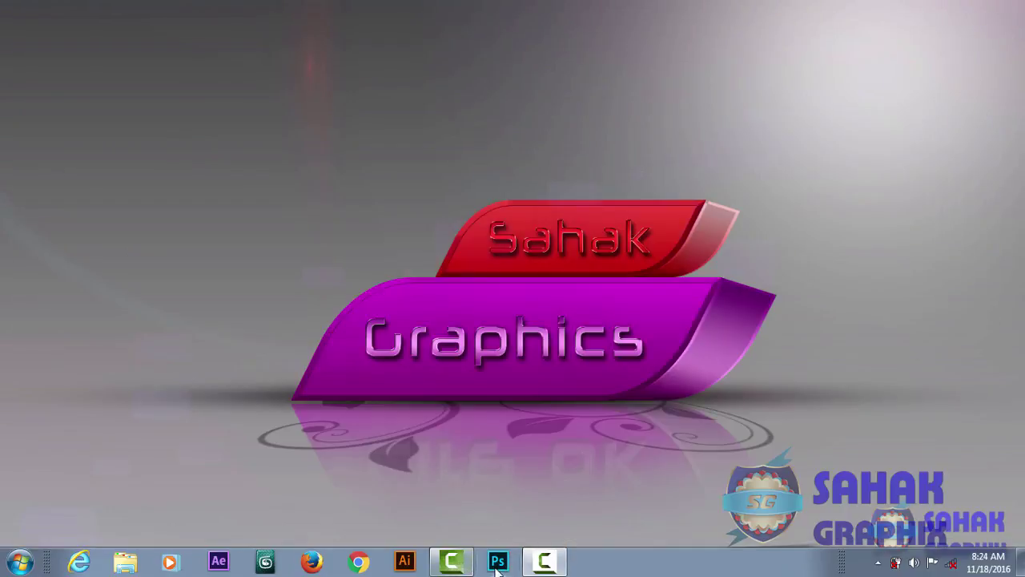
left_click(496, 563)
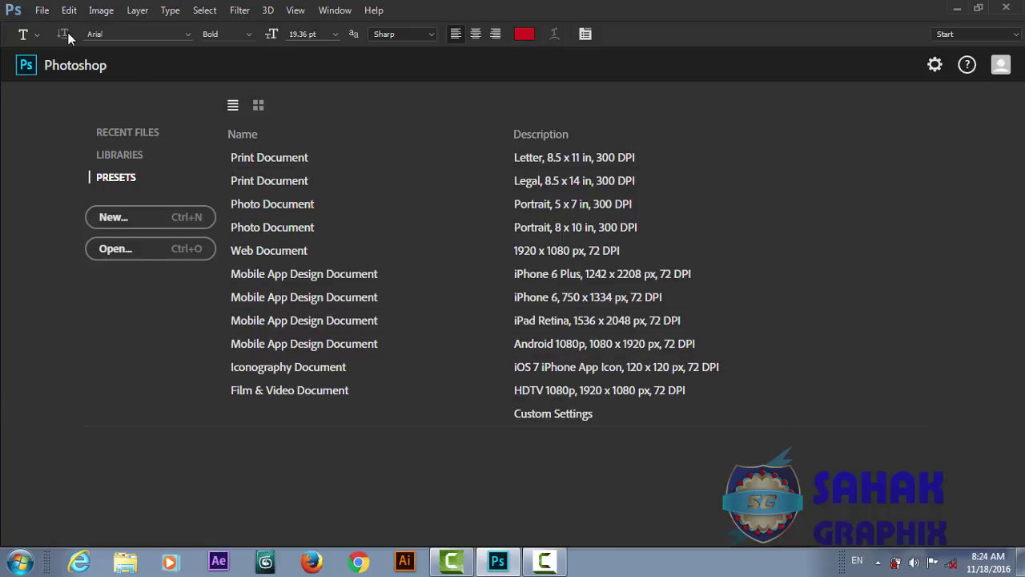
Step: Open Interface preferences and preview each Color Theme, ending on the darkest one
left_click(69, 11)
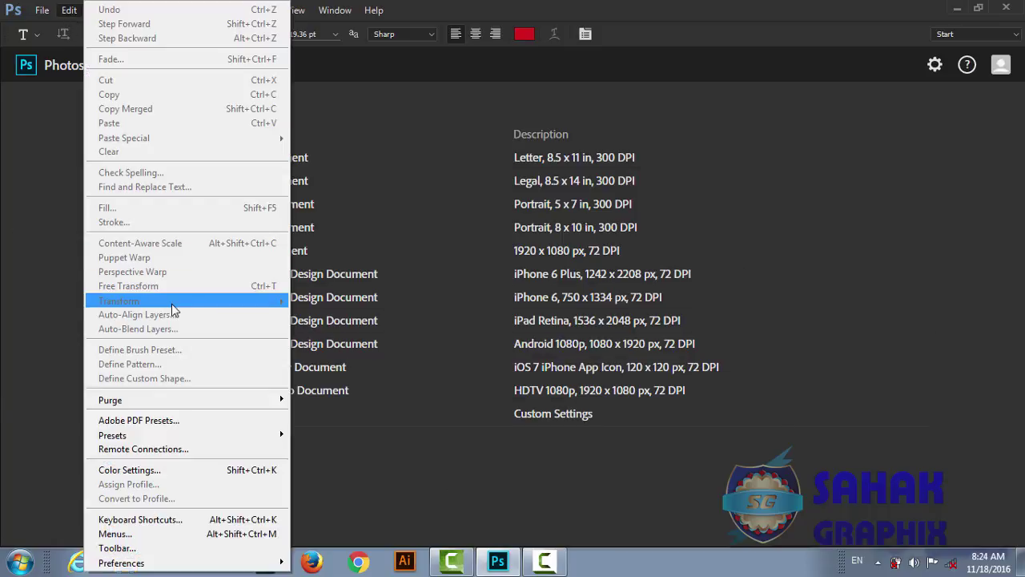
mouse_move(121, 562)
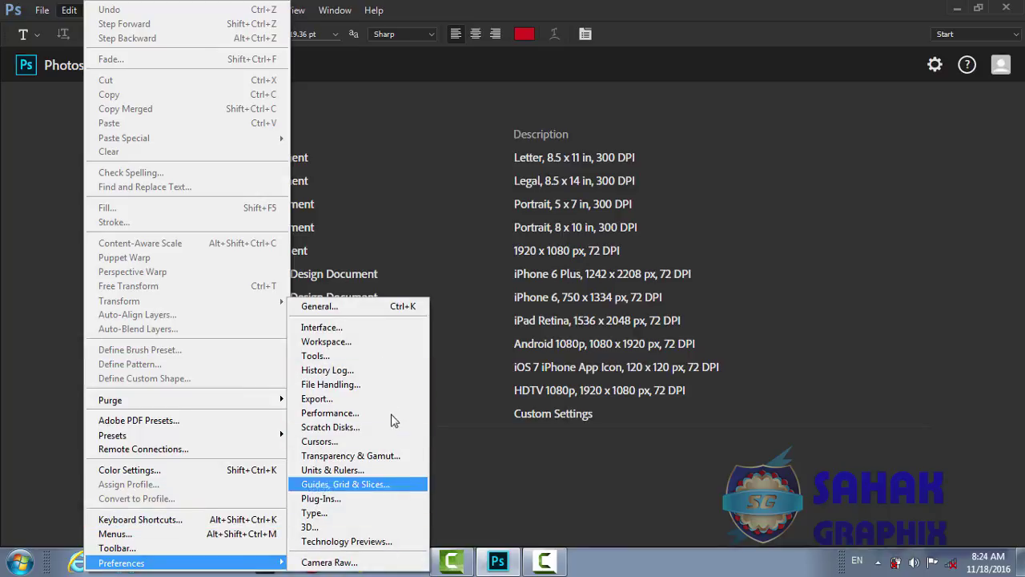
left_click(346, 328)
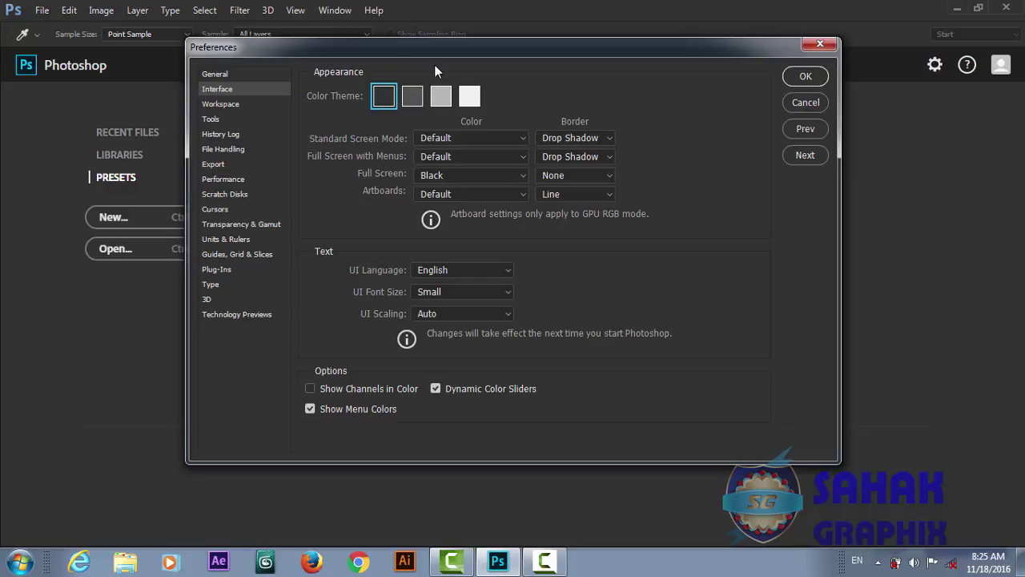
left_click(471, 97)
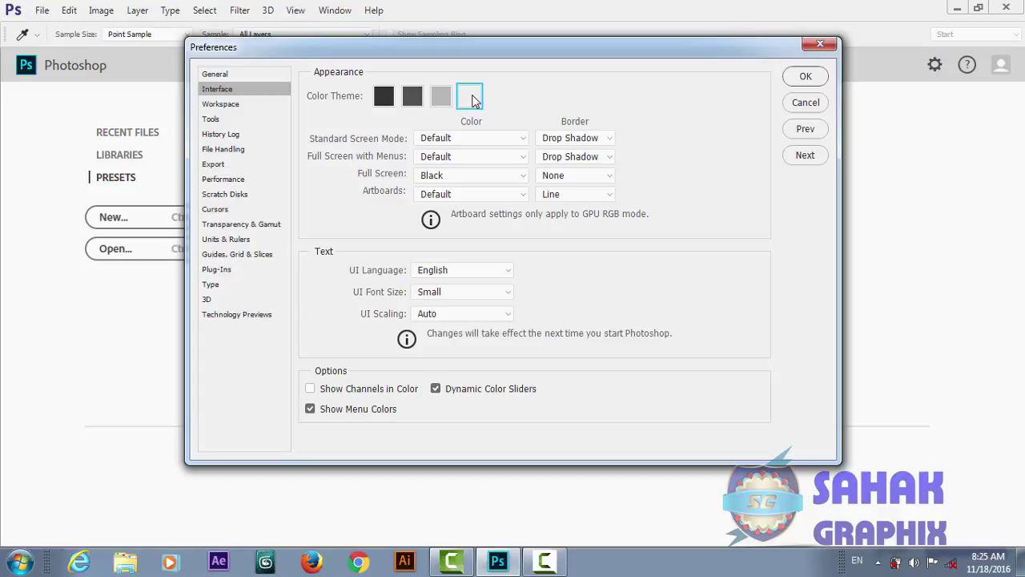
left_click(442, 98)
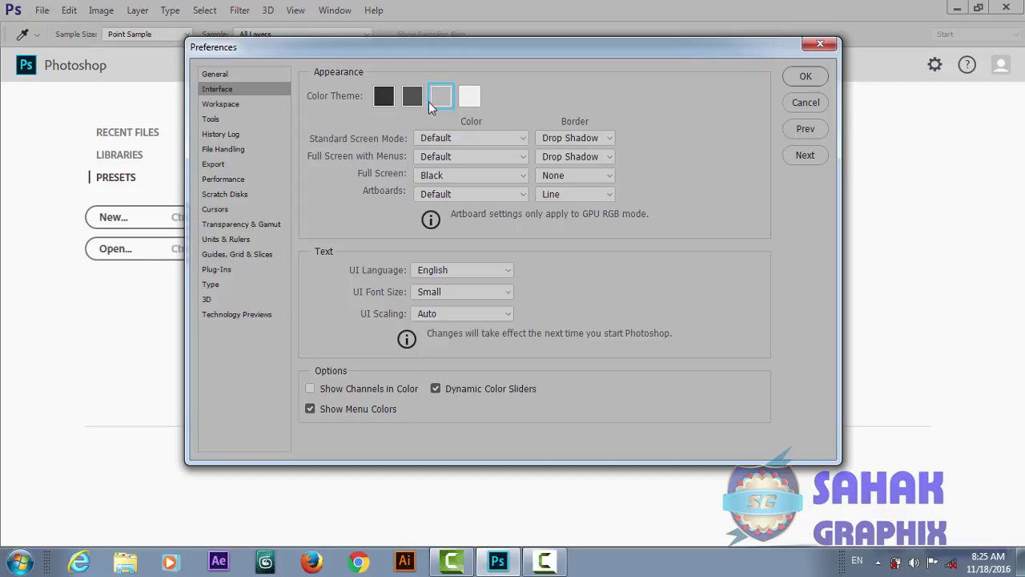
left_click(415, 102)
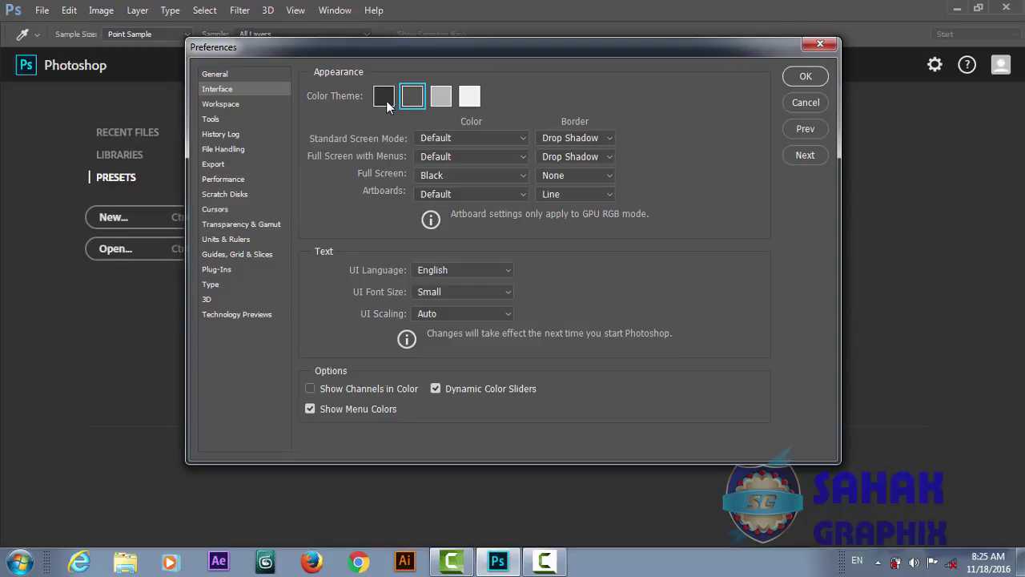
left_click(386, 102)
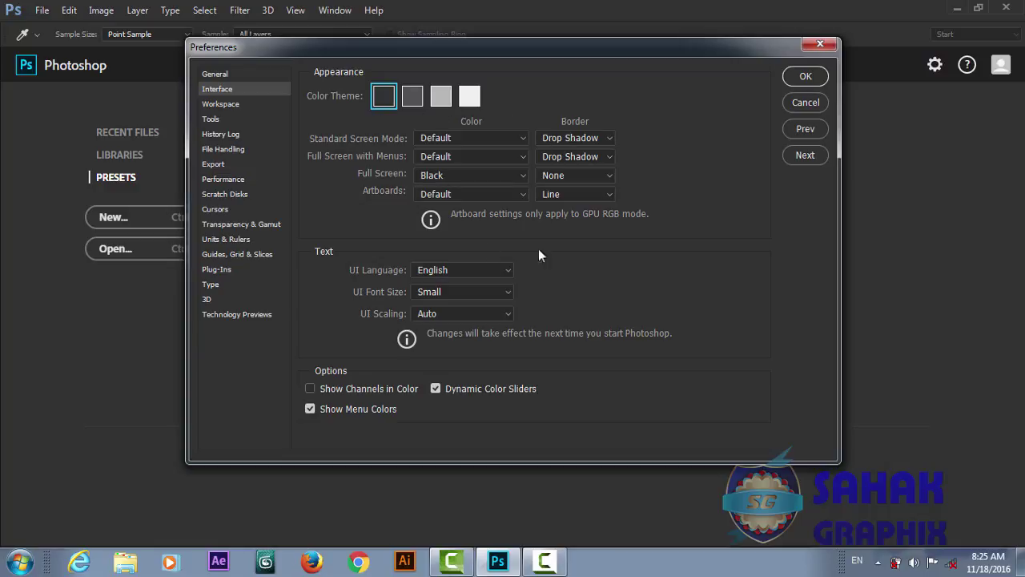
left_click(413, 97)
left_click(442, 97)
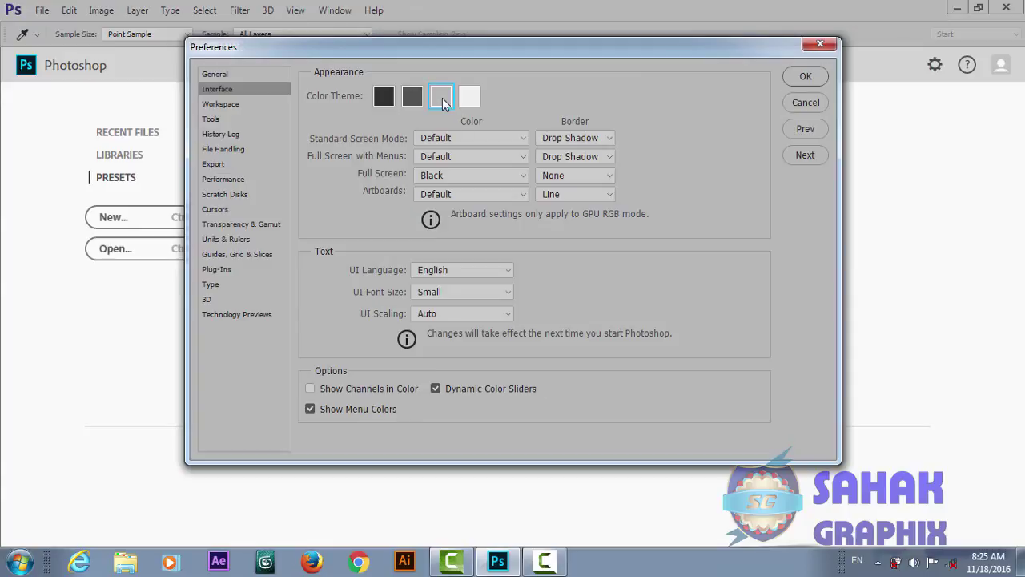
left_click(468, 97)
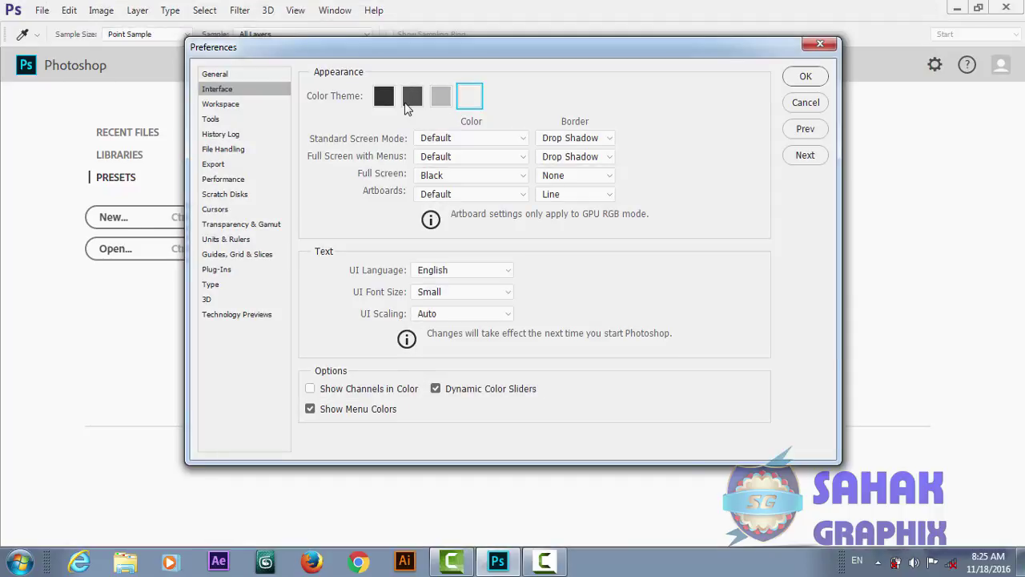
left_click(410, 98)
left_click(386, 99)
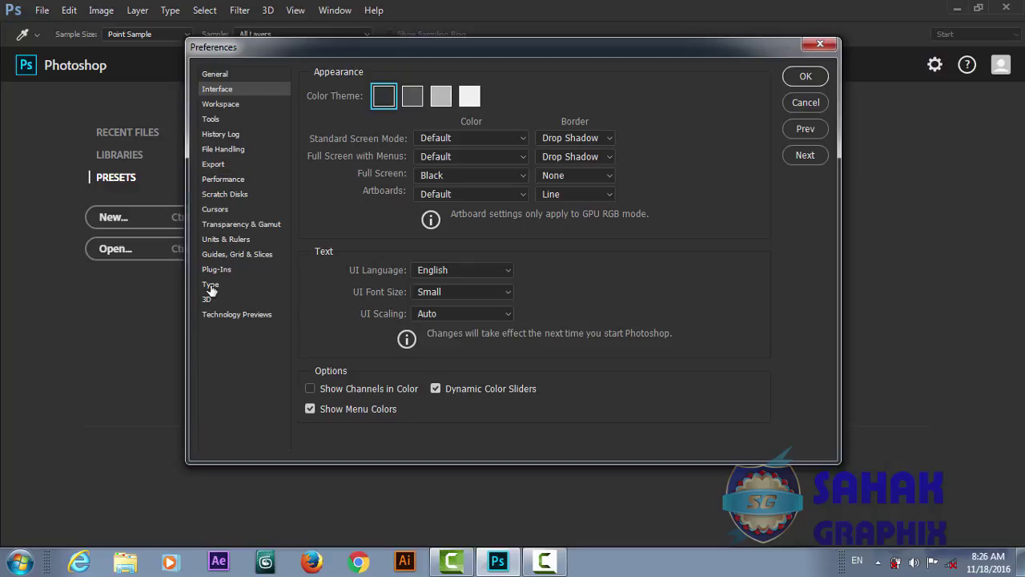
Step: Select the Middle Eastern and South Asian text engine in Type preferences and confirm
left_click(210, 285)
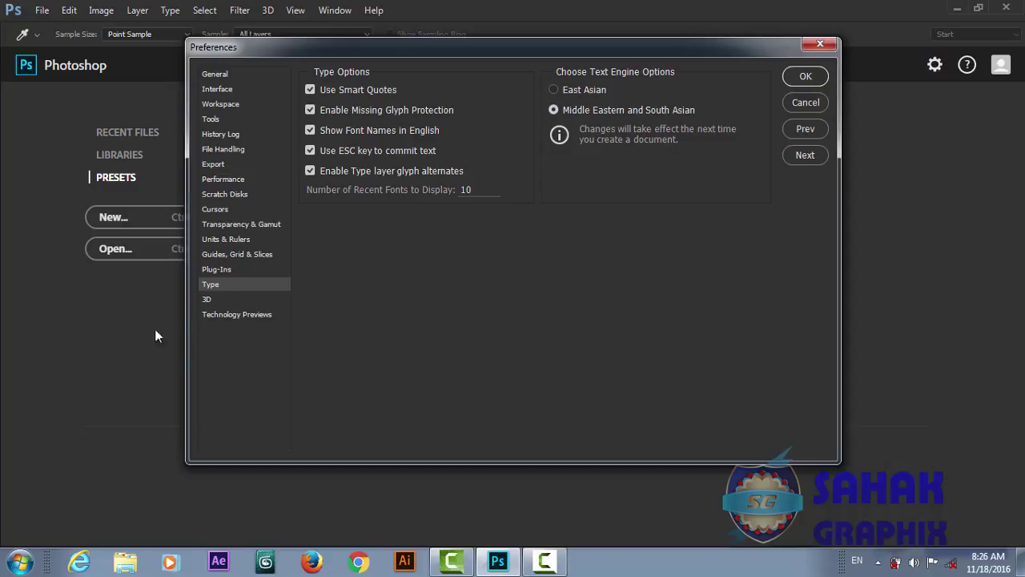
left_click(554, 90)
left_click(811, 83)
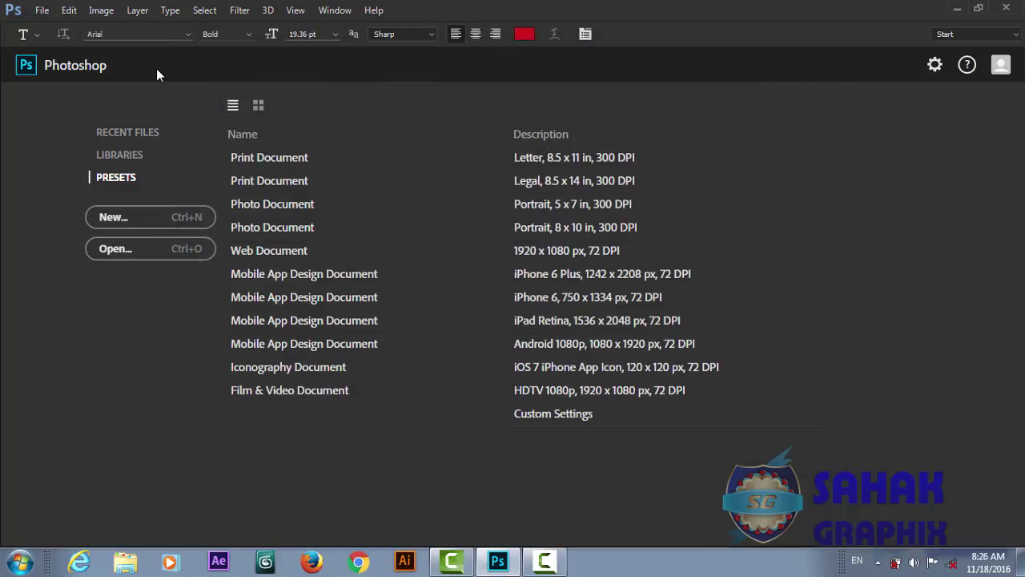
Step: Enable Middle Eastern Features under Type > Language Options
left_click(173, 13)
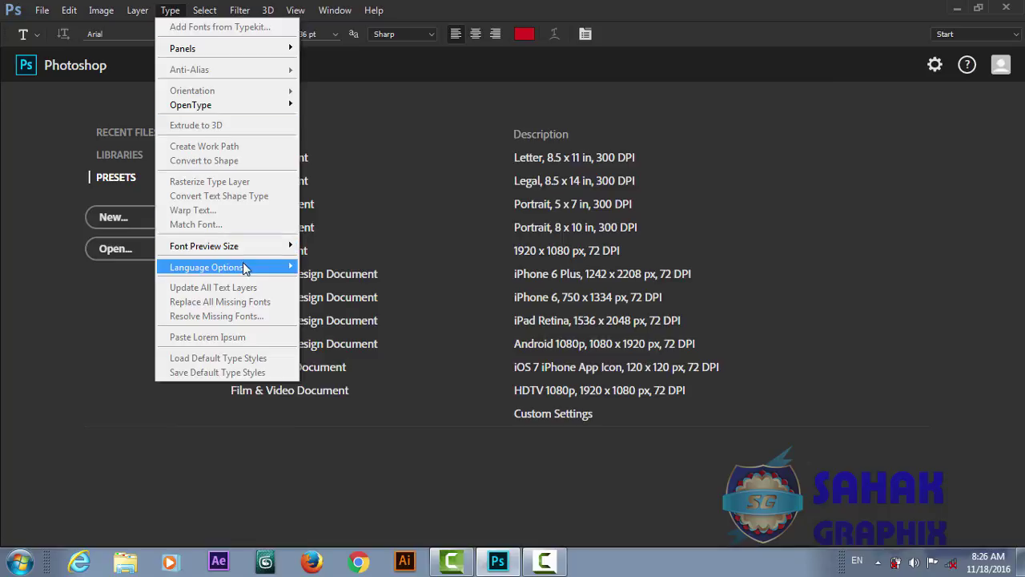
mouse_move(206, 267)
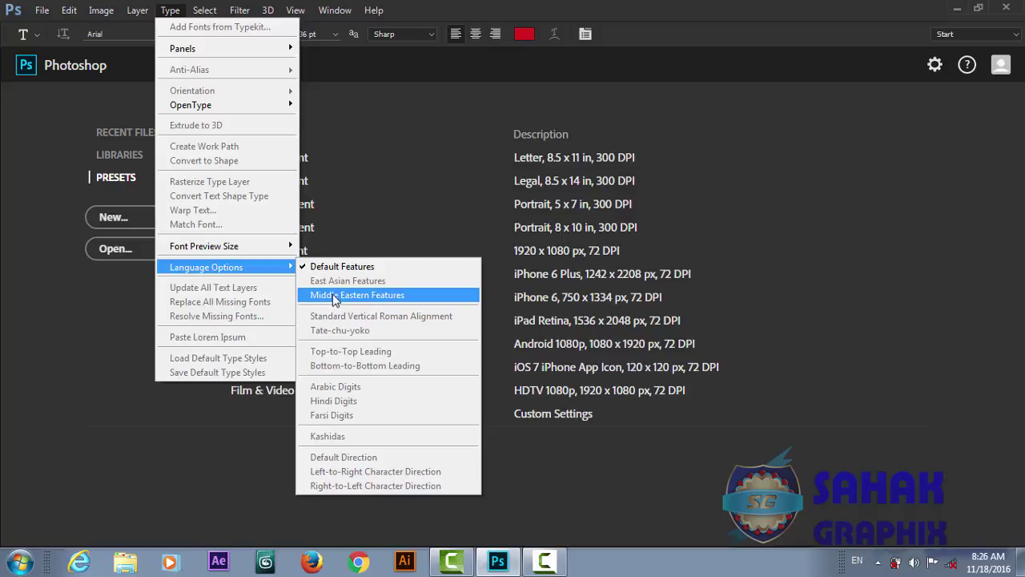
left_click(335, 297)
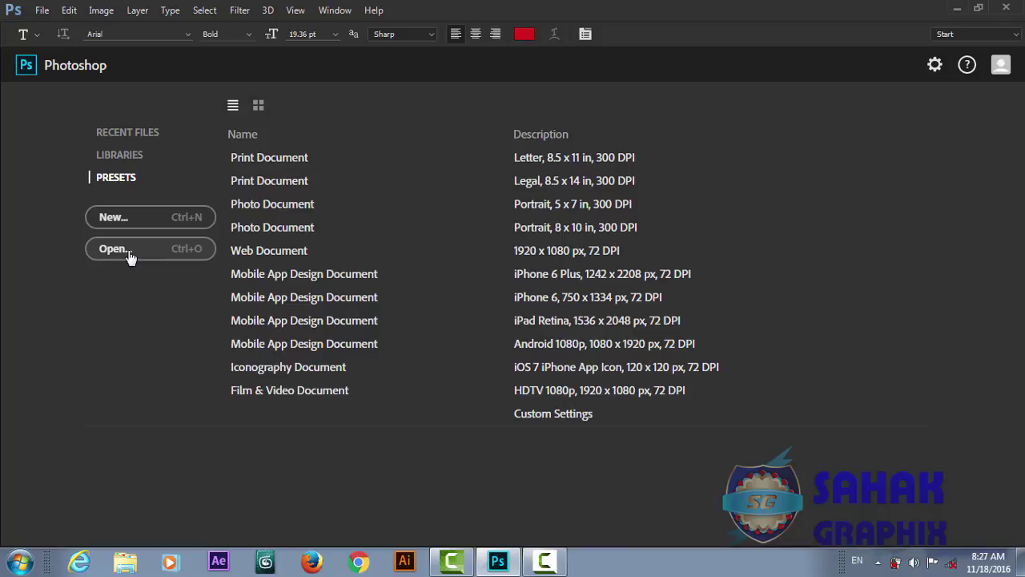
Step: Open the New document dialog and check the document type list without changing it
left_click(119, 221)
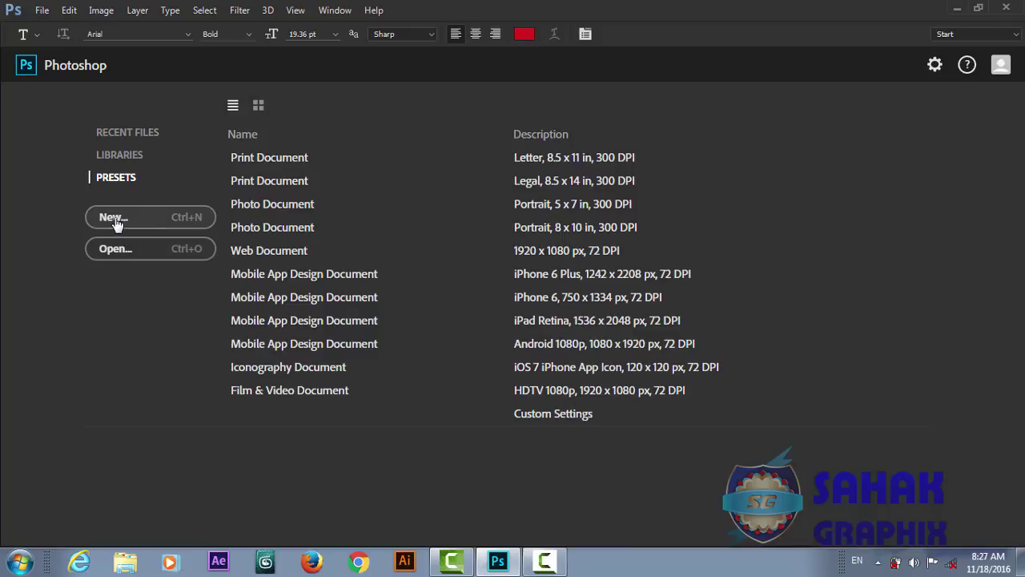
left_click(131, 224)
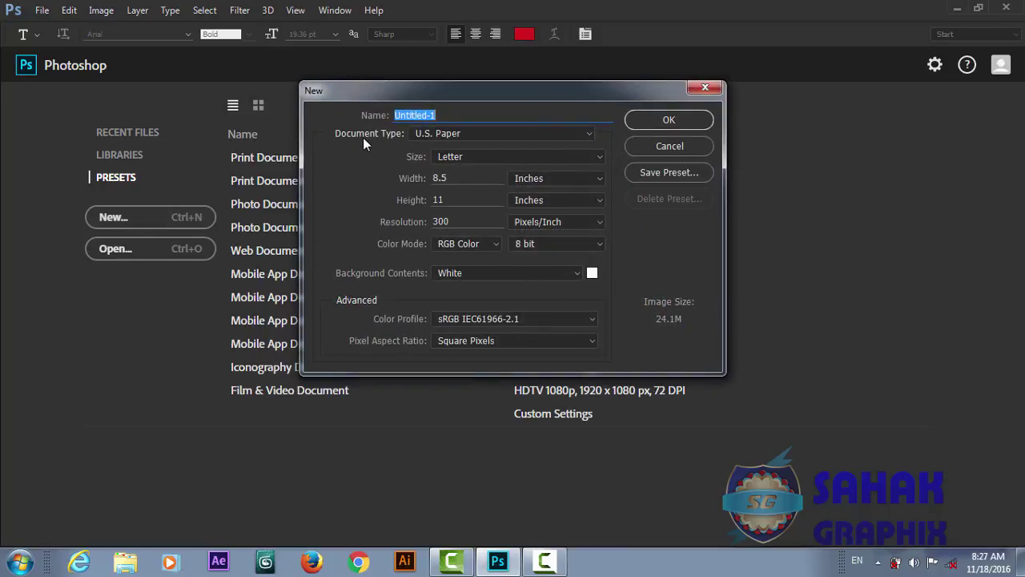
left_click(521, 134)
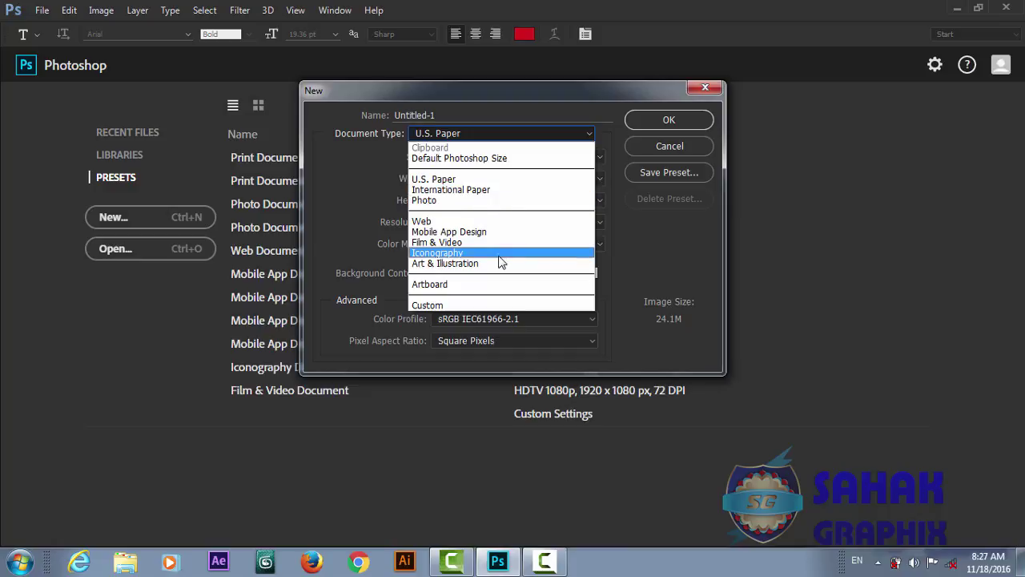
left_click(374, 160)
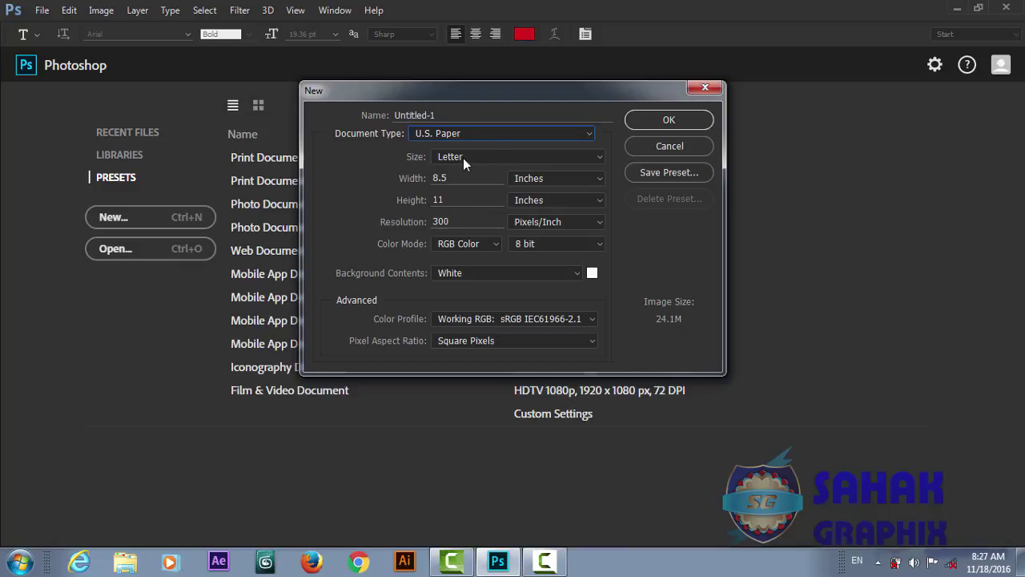
Step: Name the new document 'tutorial' and keep the U.S. Paper Letter page size
left_click_drag(437, 114, 370, 114)
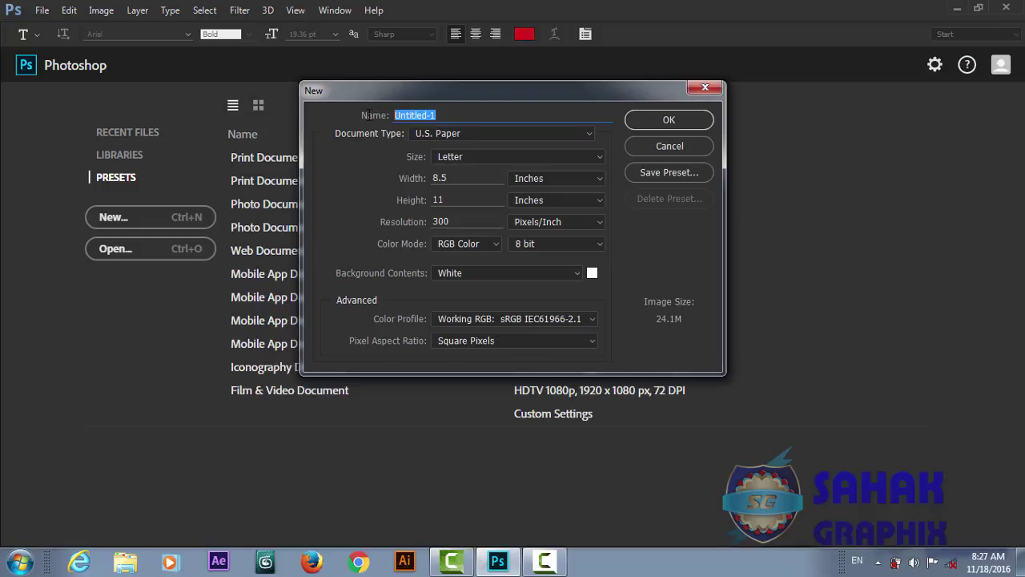
type("tutorial")
left_click(535, 157)
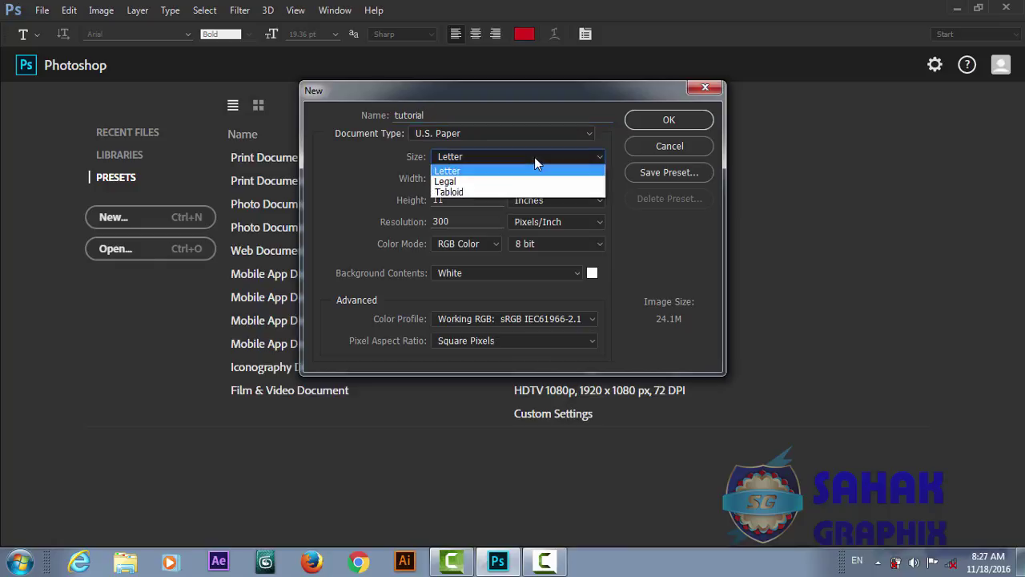
left_click(466, 172)
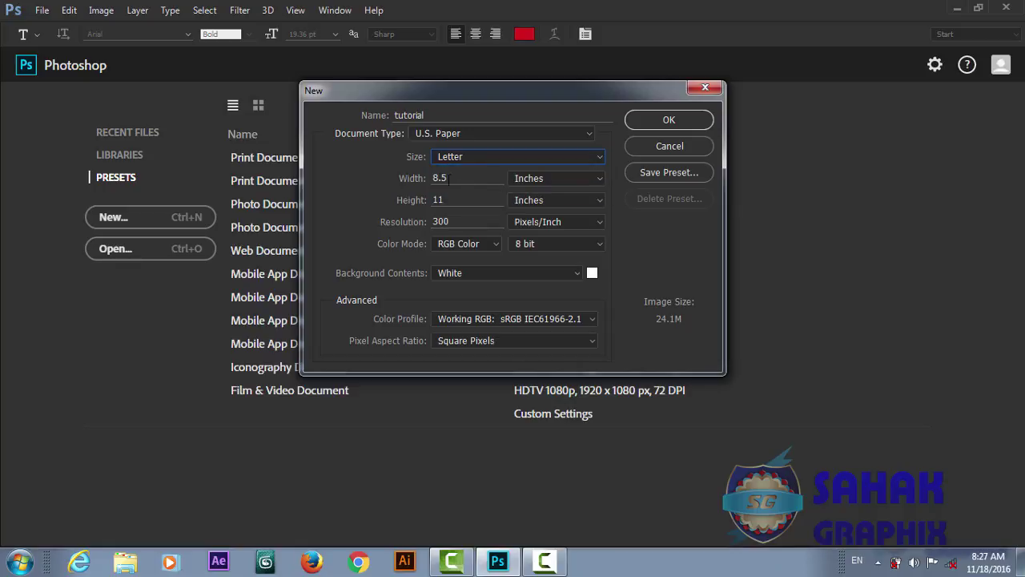
left_click(598, 181)
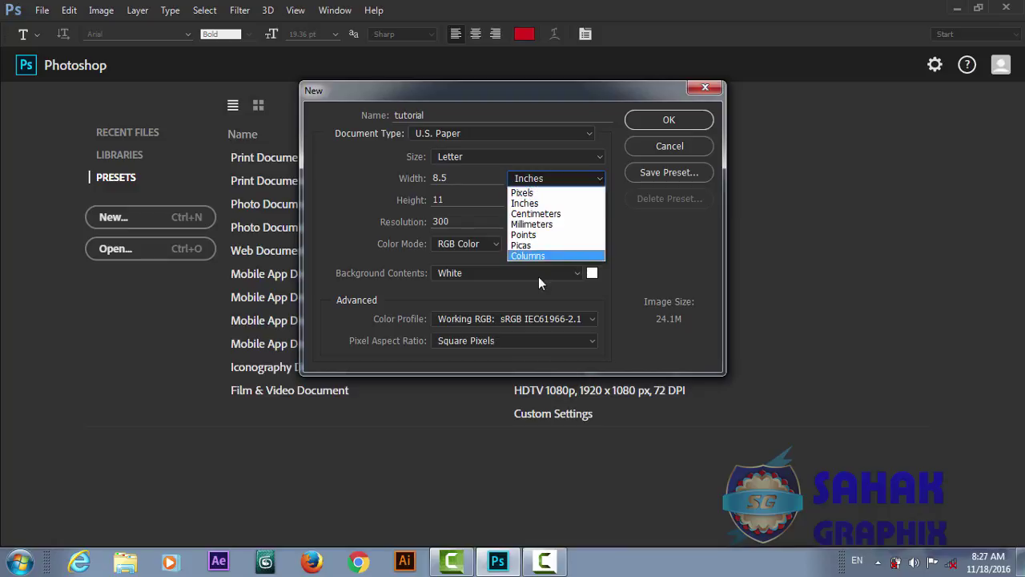
Step: Switch the size units to Pixels and set Width 1920, Height 1080
left_click(535, 193)
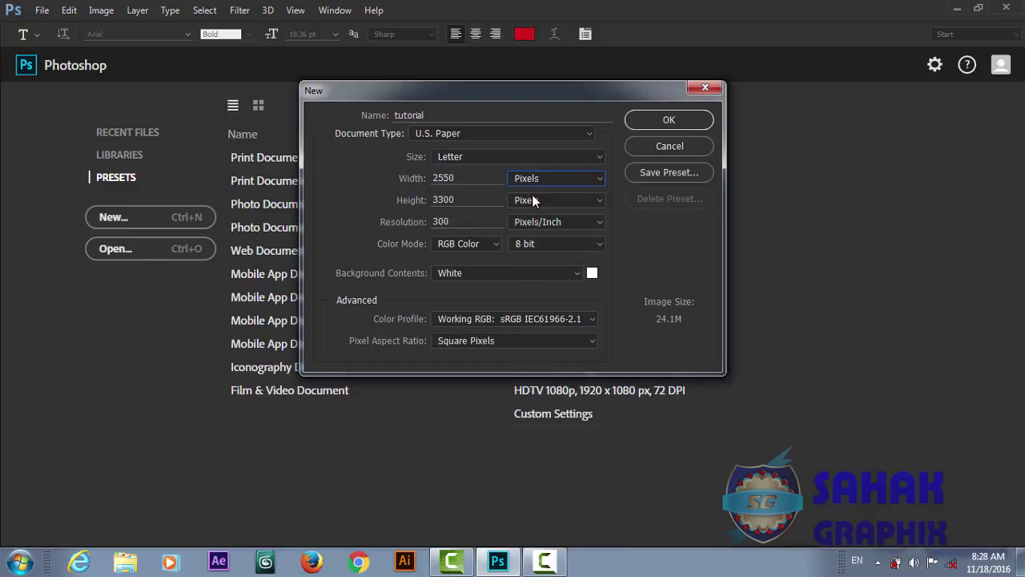
double_click(469, 176)
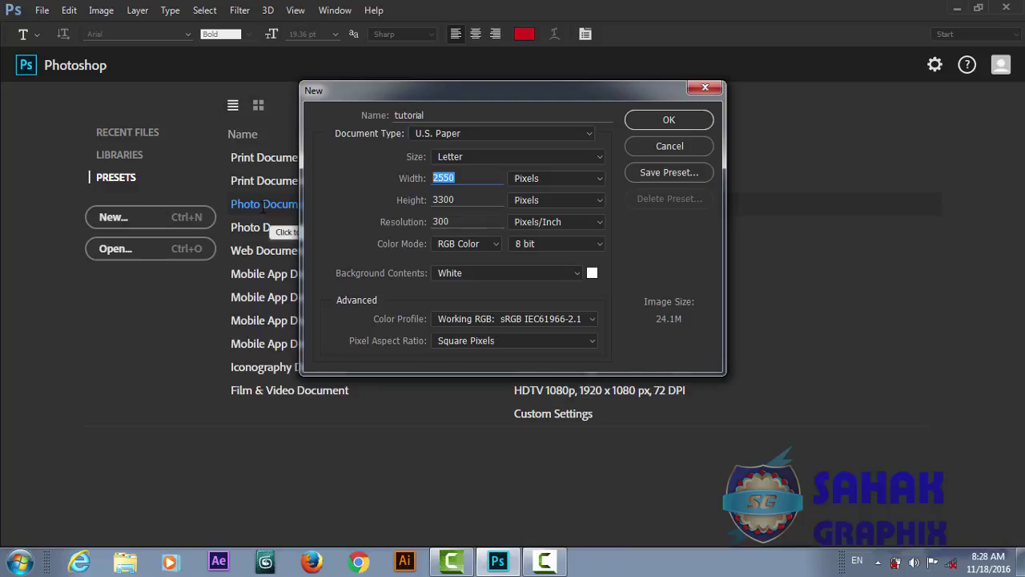
type("1")
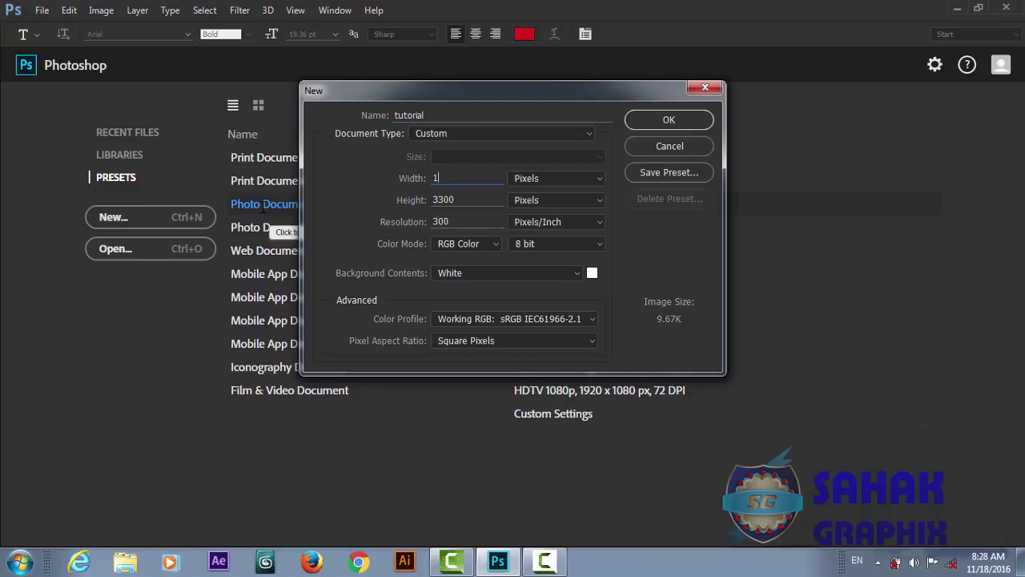
type("0")
key("BackSpace")
type("20")
key("BackSpace")
key("BackSpace")
key("BackSpace")
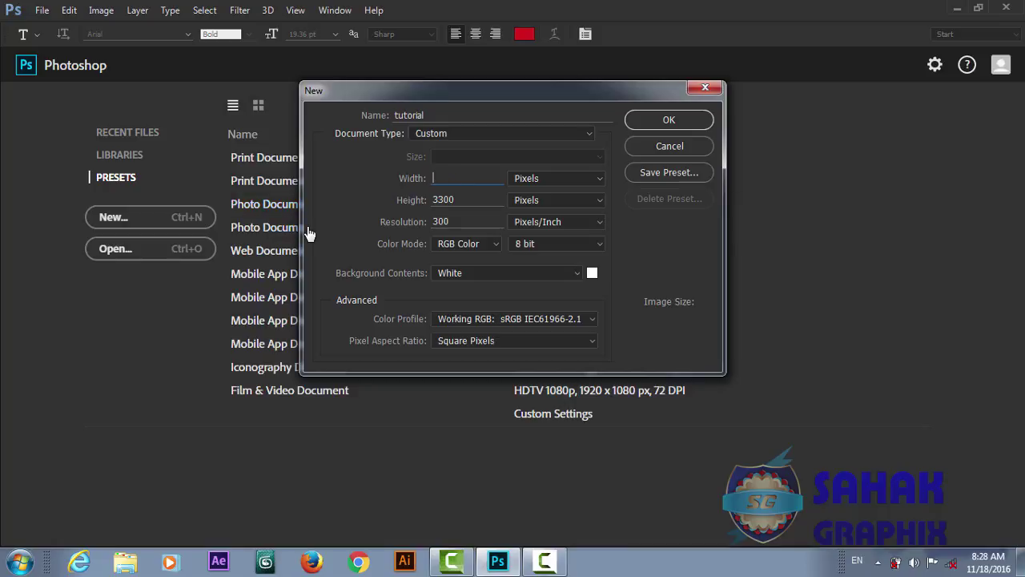
type("120")
key("Tab")
type("1")
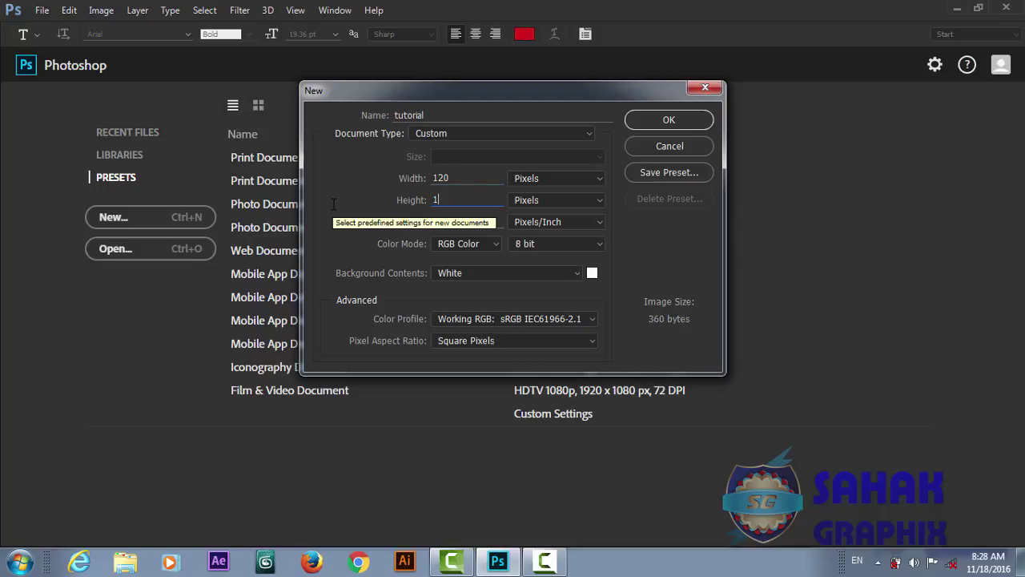
type("080")
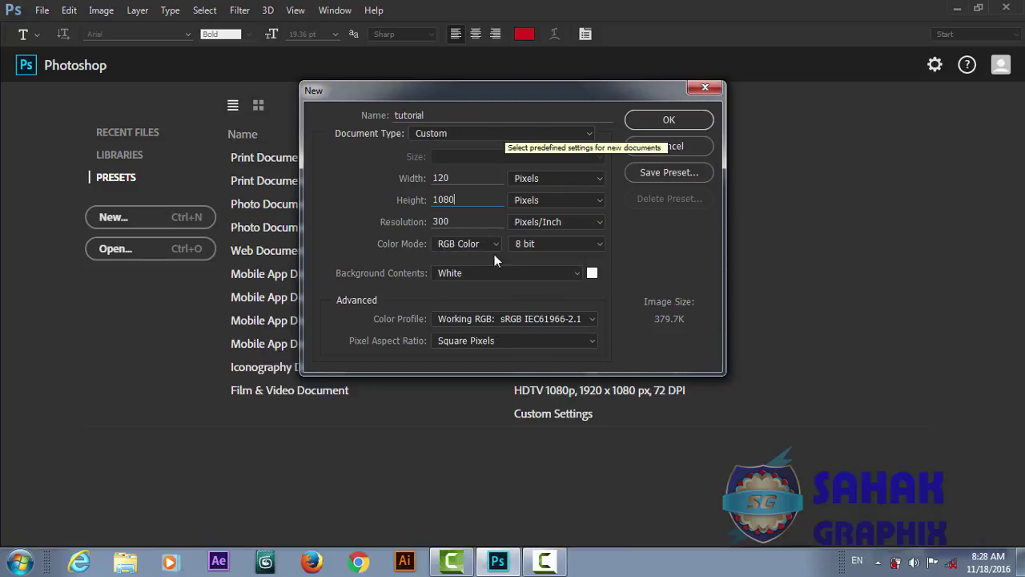
left_click(449, 177)
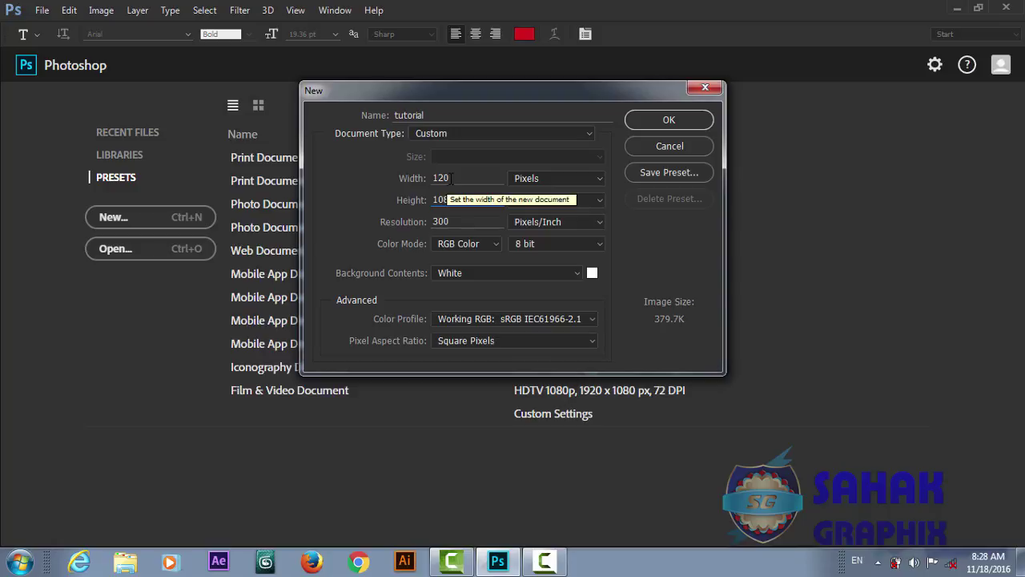
key("ctrl+a")
type("1")
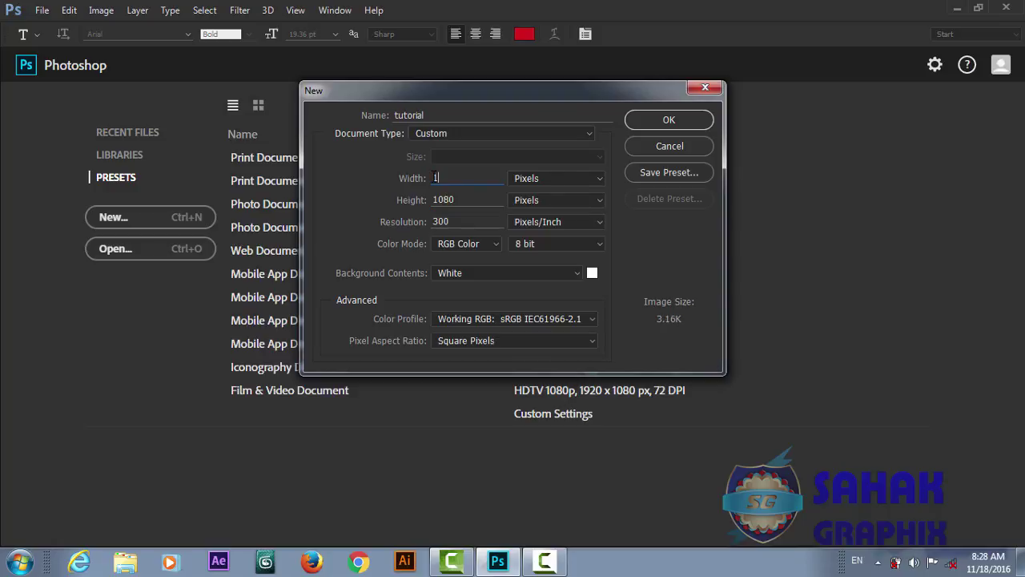
type("9")
type("20")
Step: Create the 1920 × 1080 document and switch keyboard input to Pashto (Afghanistan)
left_click(679, 120)
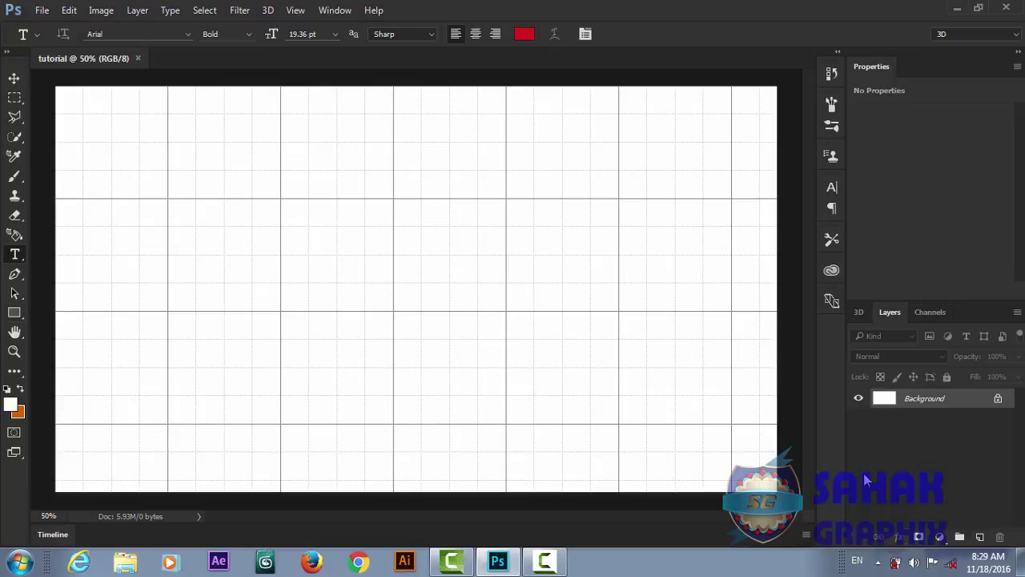
left_click(859, 561)
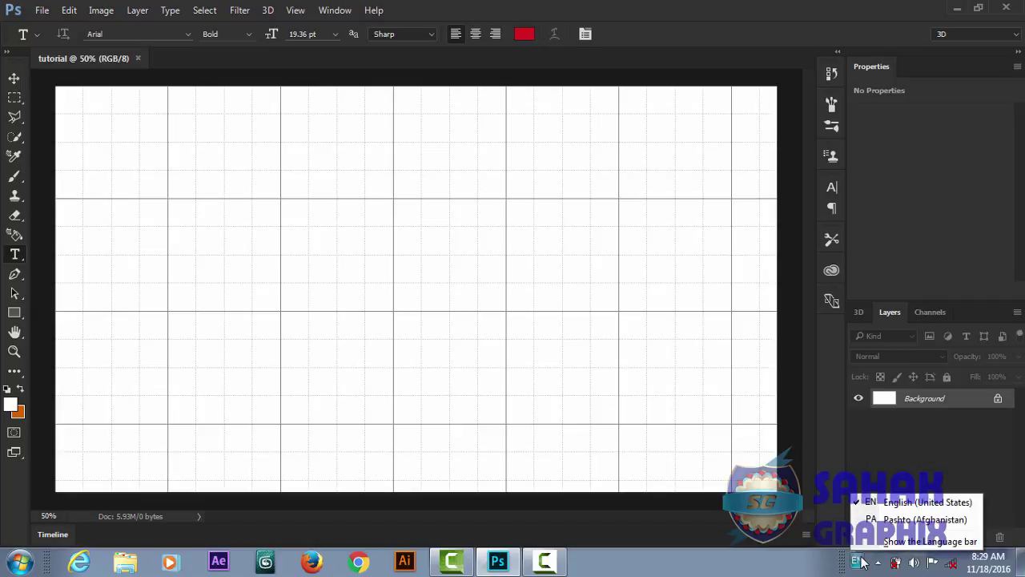
left_click(897, 520)
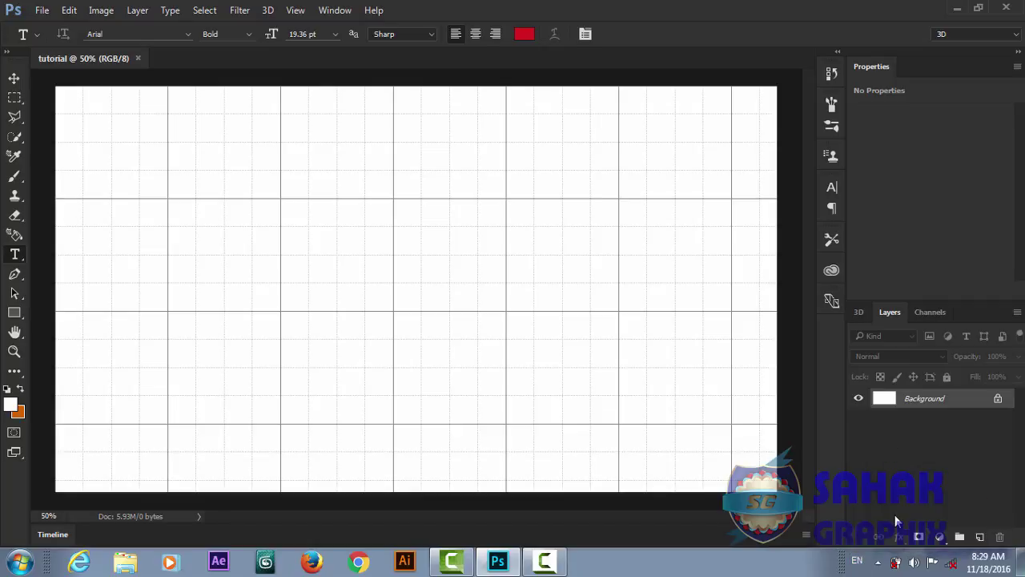
Step: Start a text layer near the canvas centre, type a test Pashto word, then delete it
left_click(438, 286)
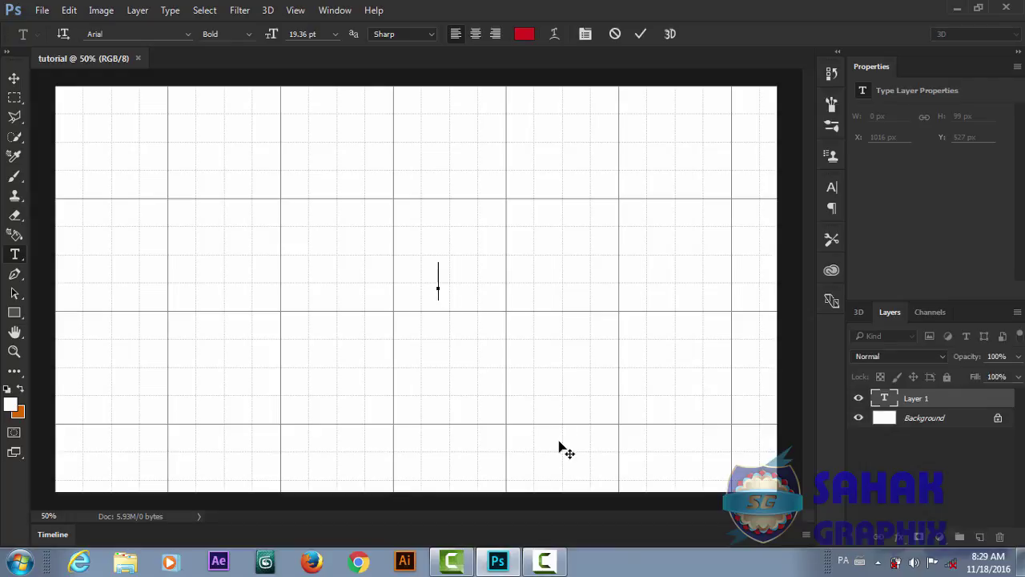
type("ایتیشستب")
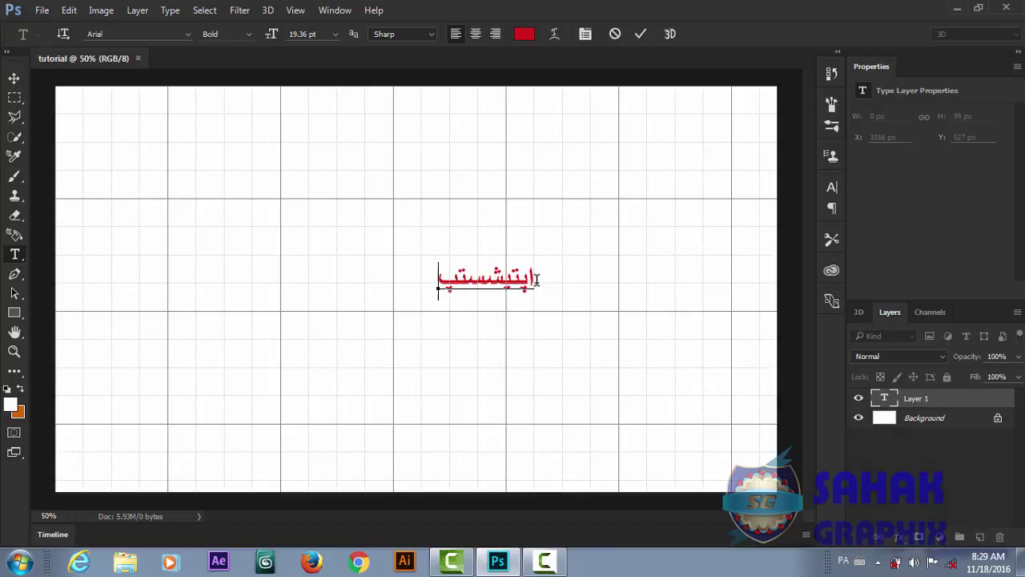
mouse_move(532, 279)
left_mouse_down()
mouse_move(439, 281)
mouse_move(538, 291)
left_mouse_up()
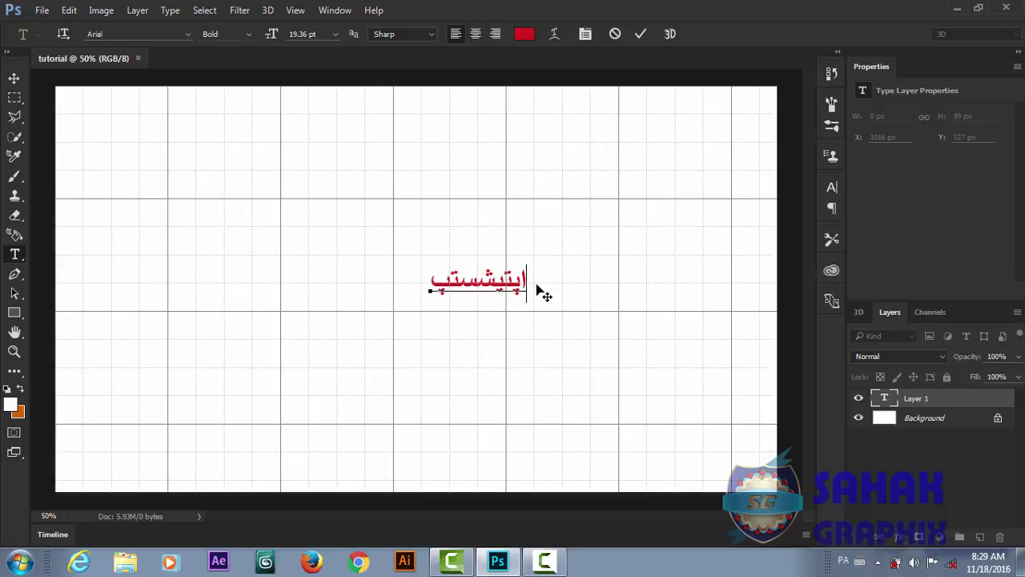
key("ctrl+a")
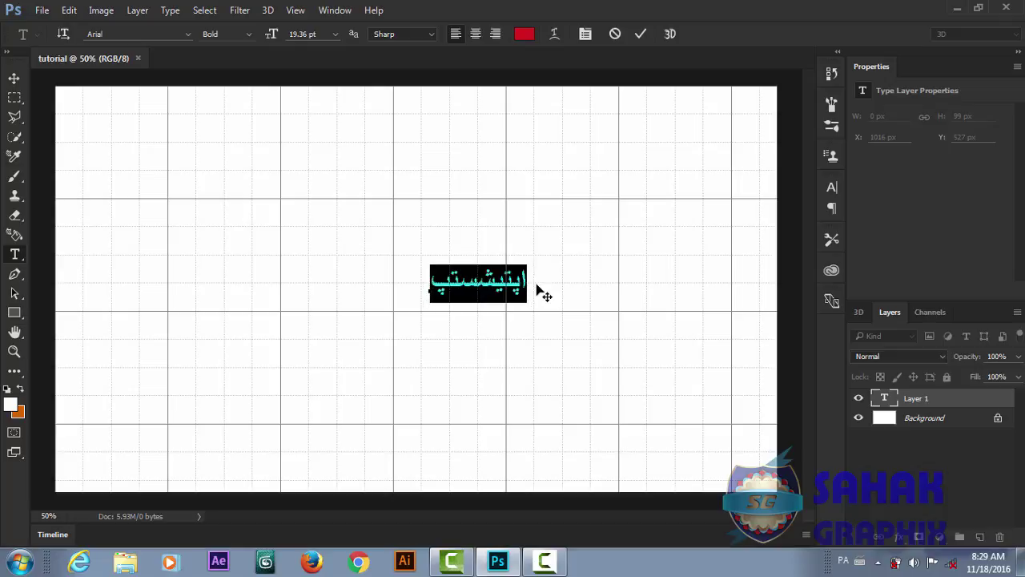
key("BackSpace")
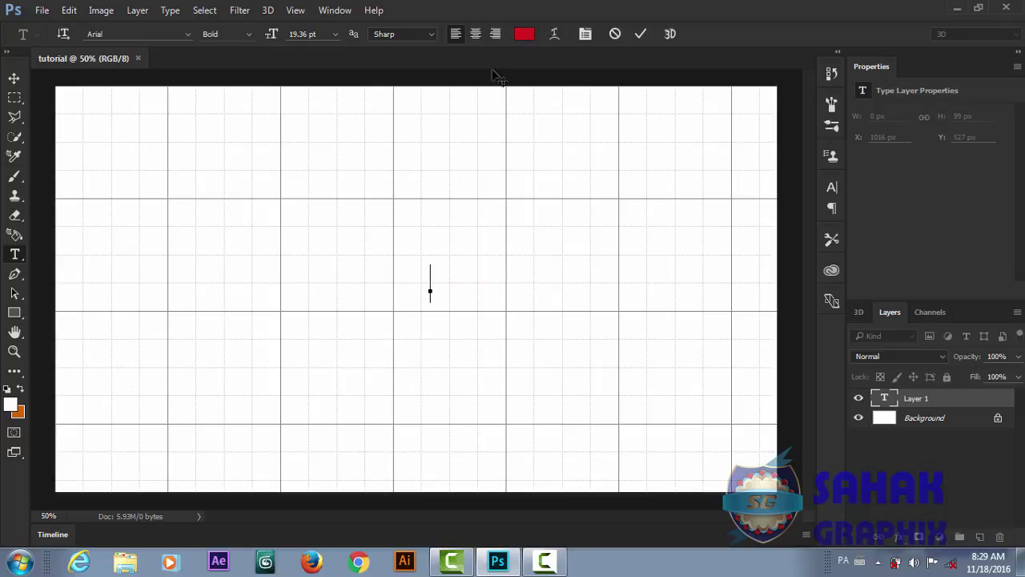
Step: Right-align the text, type a test Pashto word, then select and delete it
left_click(496, 38)
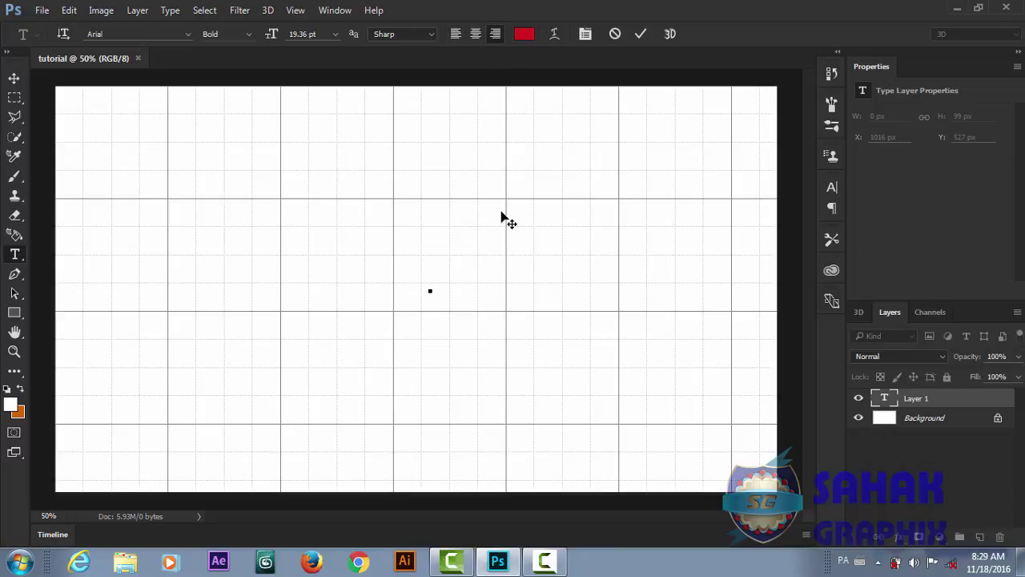
type("لیب")
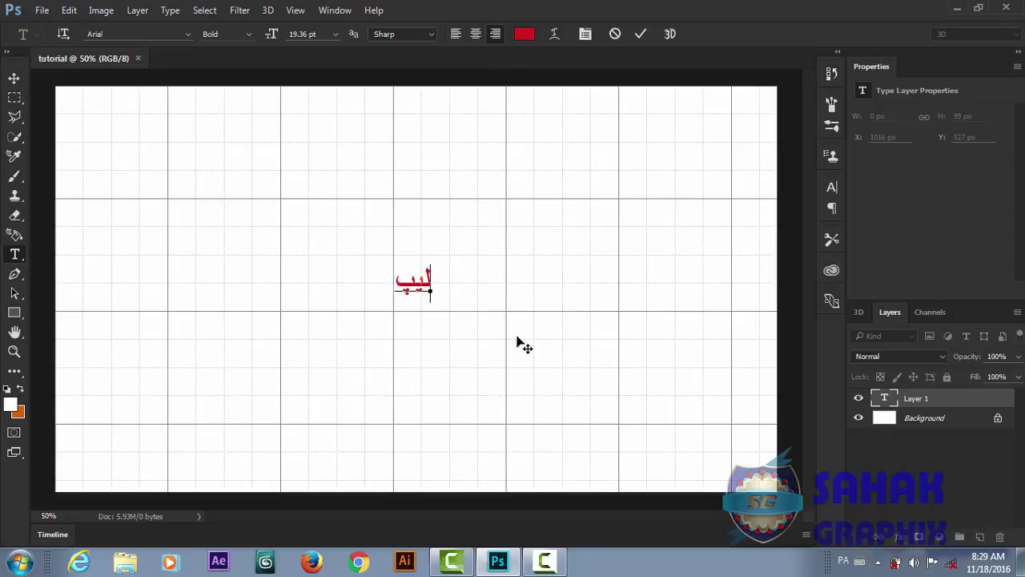
type("لیشسیت")
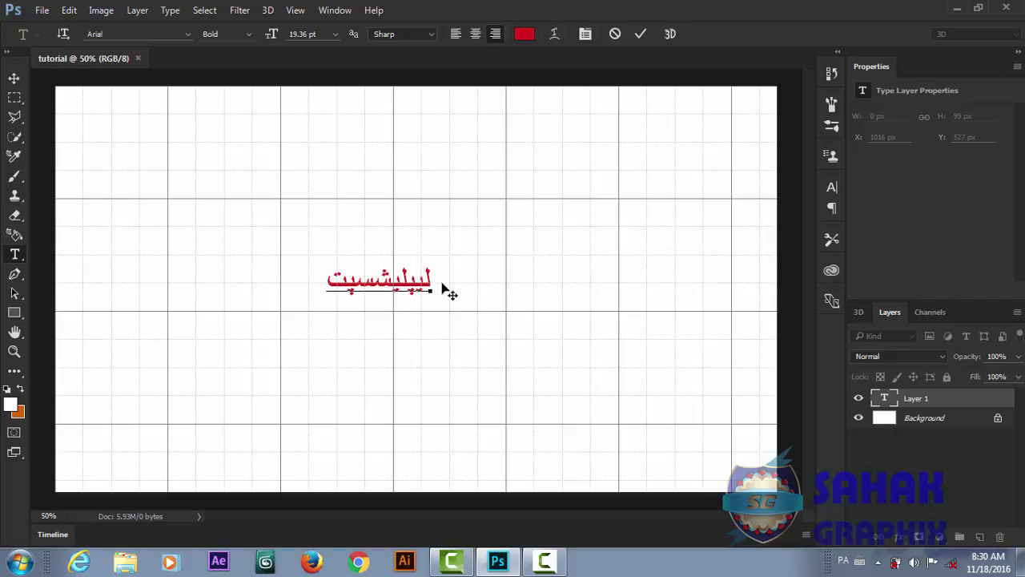
key("End")
double_click(423, 278)
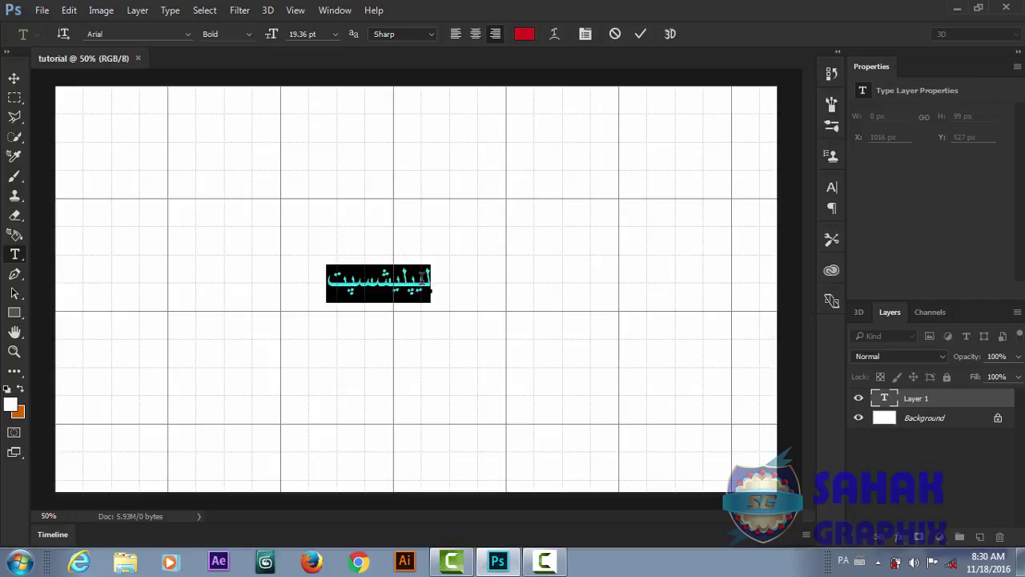
key("BackSpace")
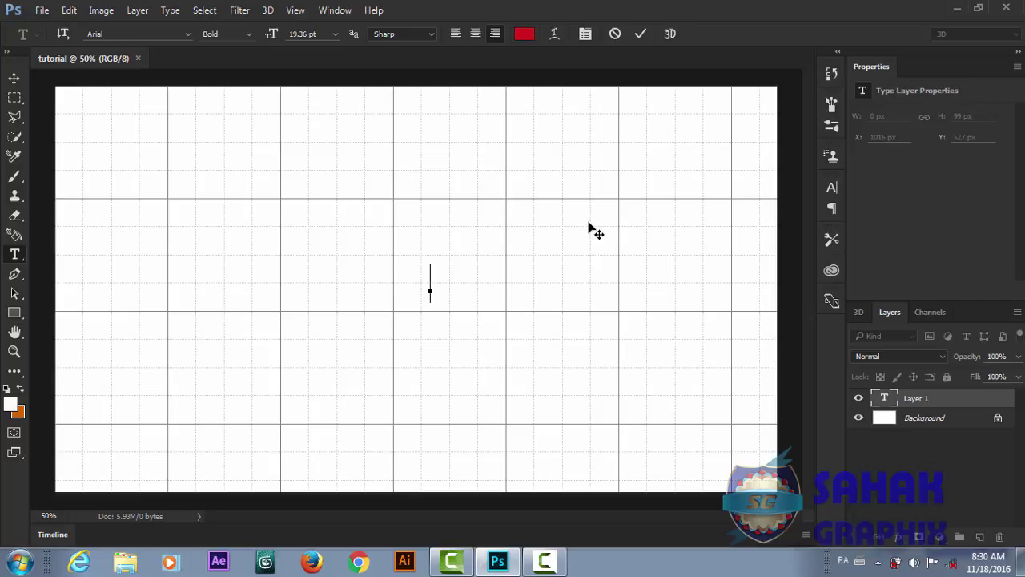
Step: Cancel the type edit, discarding the empty text layer and leaving only the white Background
left_click(619, 35)
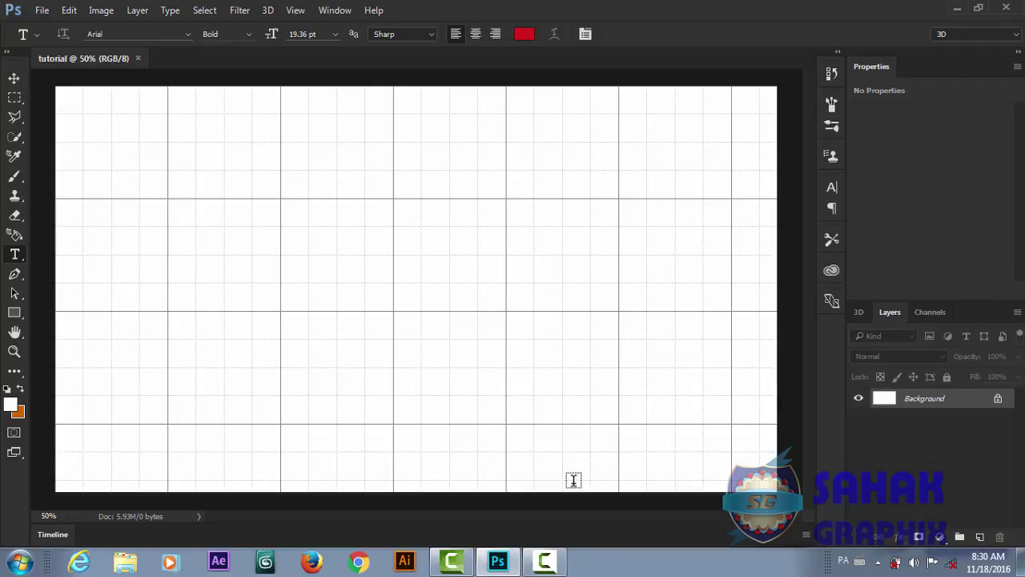
left_click(548, 563)
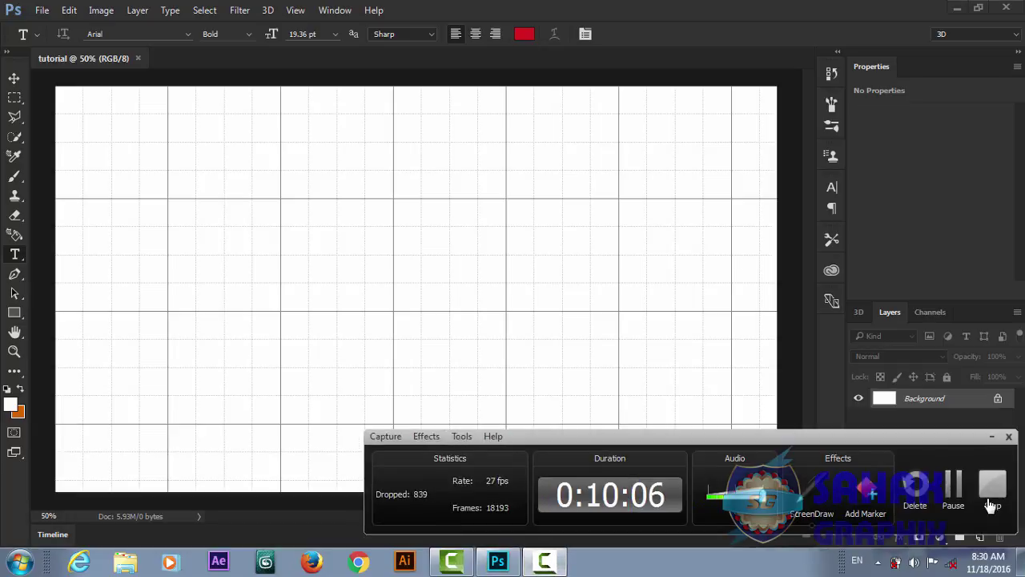